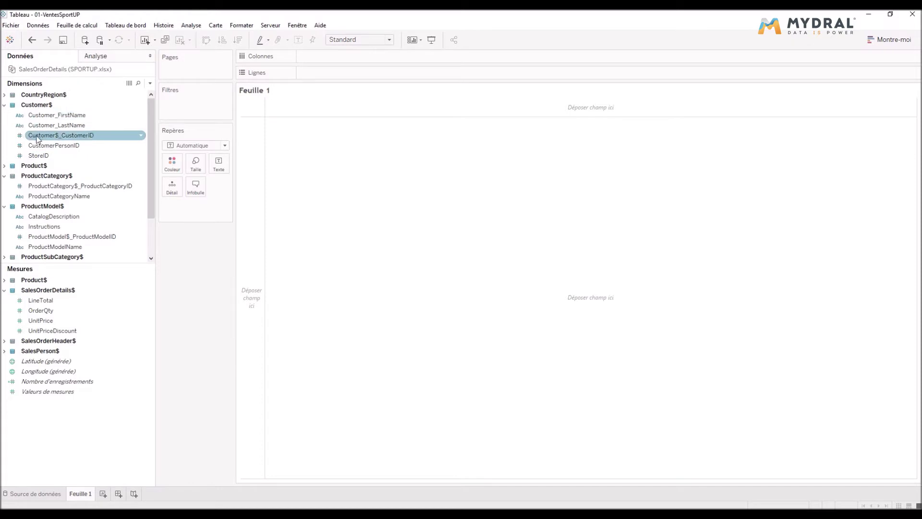
# - Collapse the Customer$ dimension table and expand the SalesOrderHeader$ measures
pyautogui.click(43, 127)
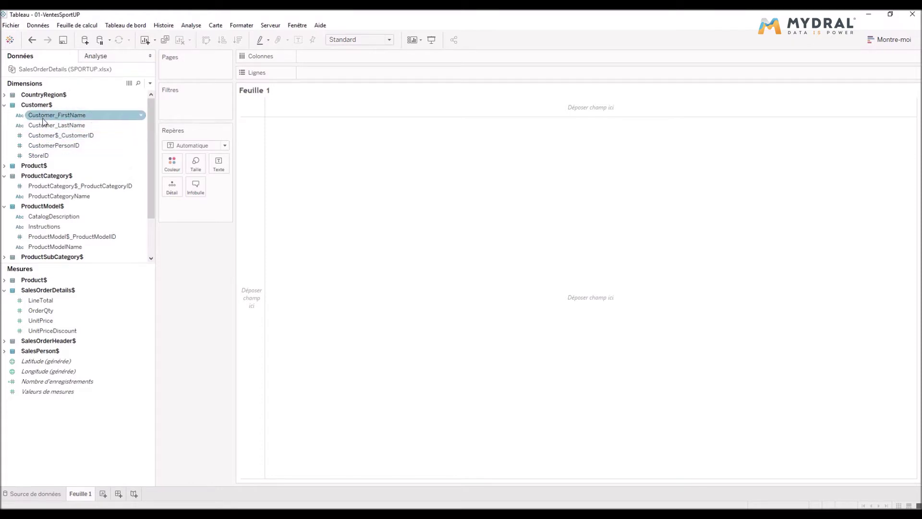
pyautogui.click(5, 105)
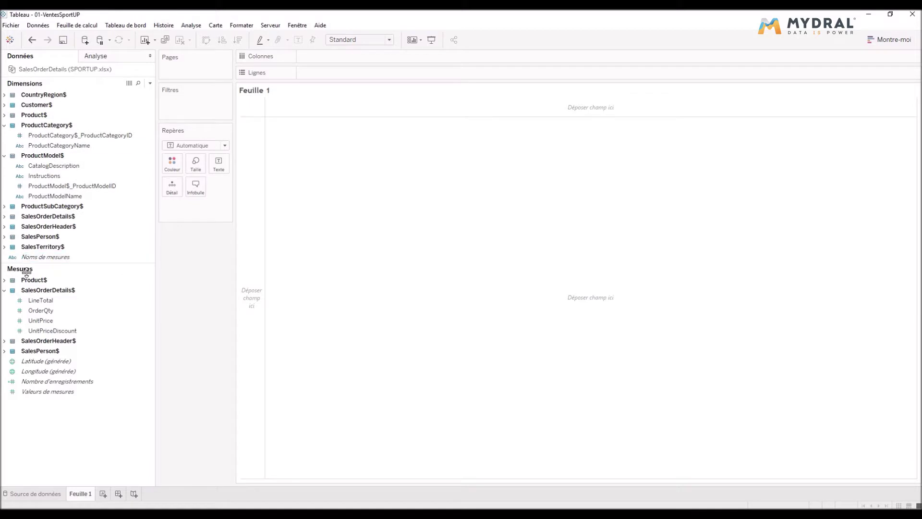
pyautogui.click(4, 340)
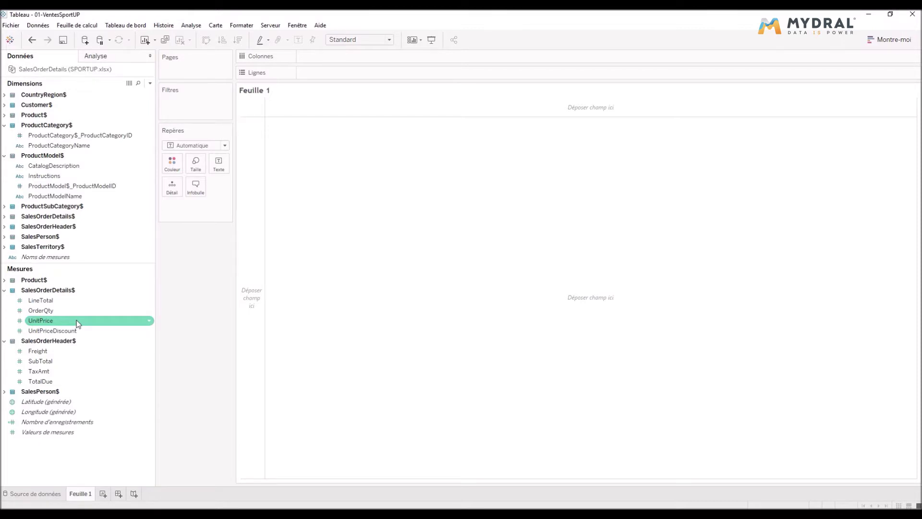
# - Create a hierarchy named Hiérarchie Produit from the Product_Name, ProductCategoryName and ProductSubcategory_Name dimensions
pyautogui.click(5, 116)
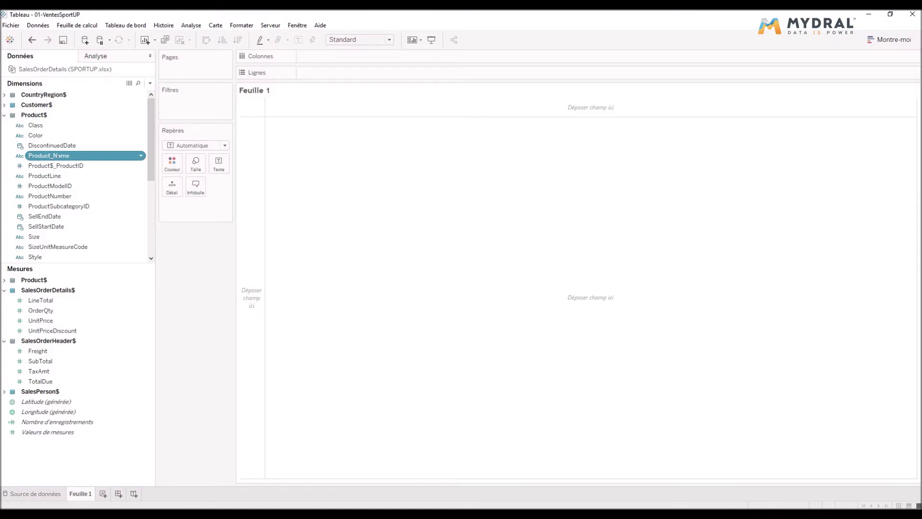
pyautogui.click(58, 157)
pyautogui.press('Escape')
pyautogui.scroll(-3, 45, 157)
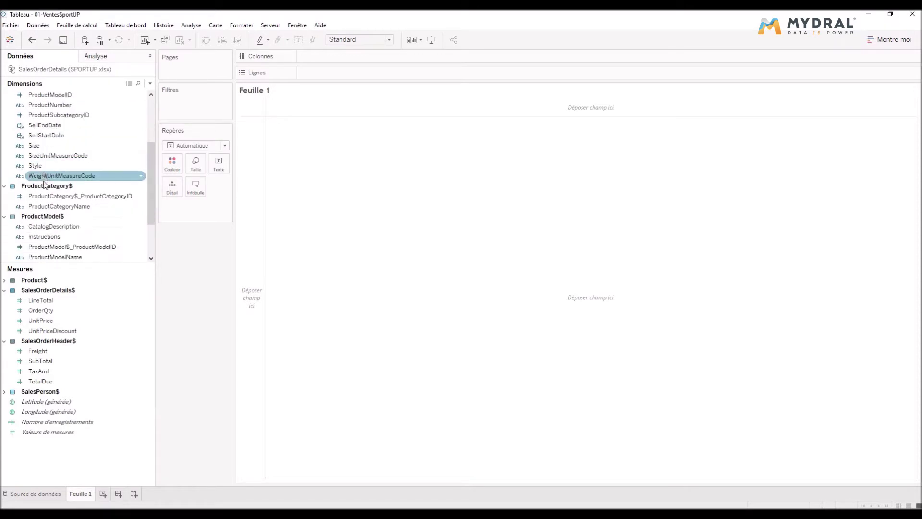
pyautogui.click(79, 206)
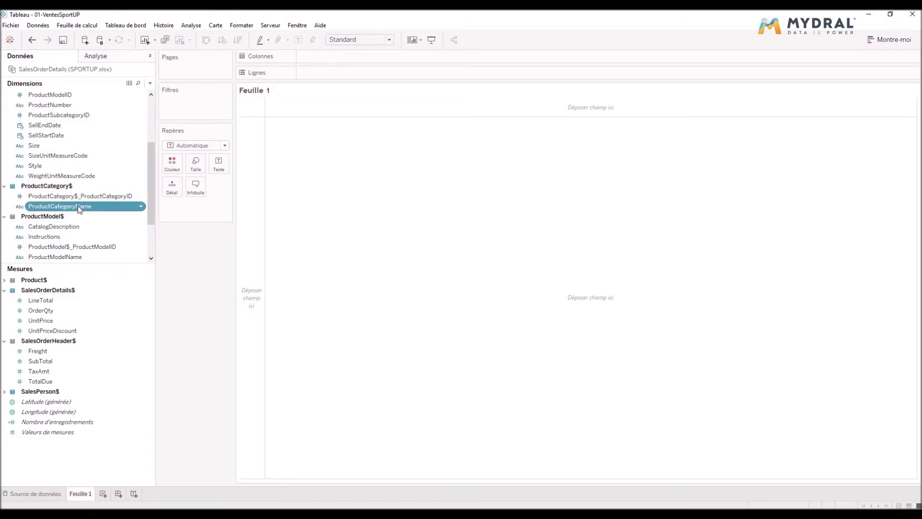
pyautogui.scroll(-2, 78, 207)
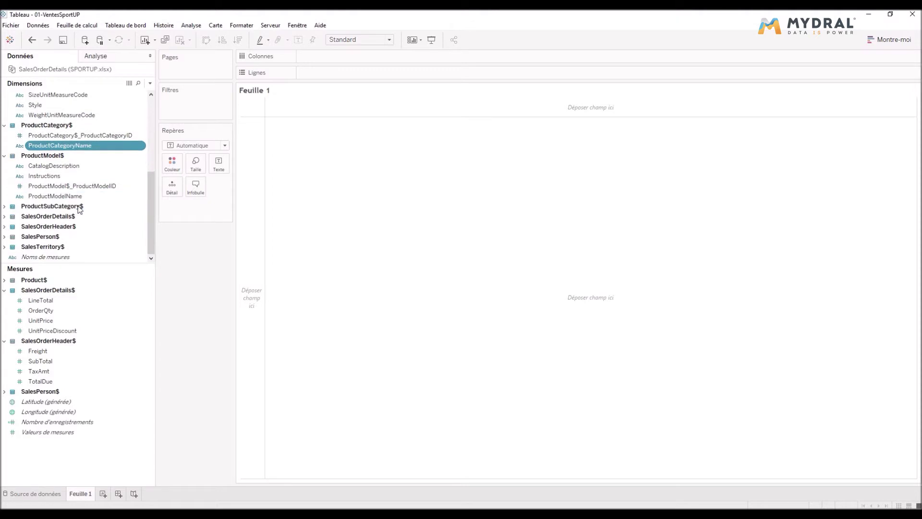
pyautogui.click(4, 207)
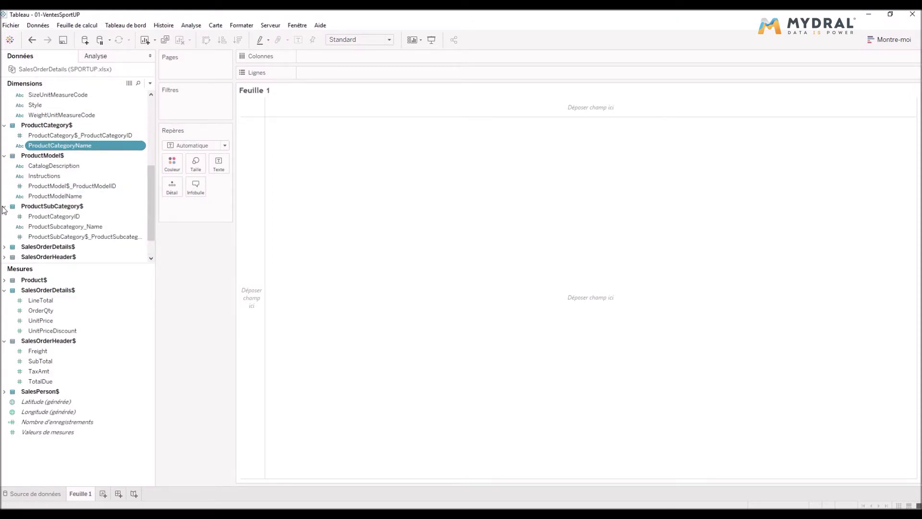
pyautogui.keyDown('ctrl'); pyautogui.click(89, 229); pyautogui.keyUp('ctrl')
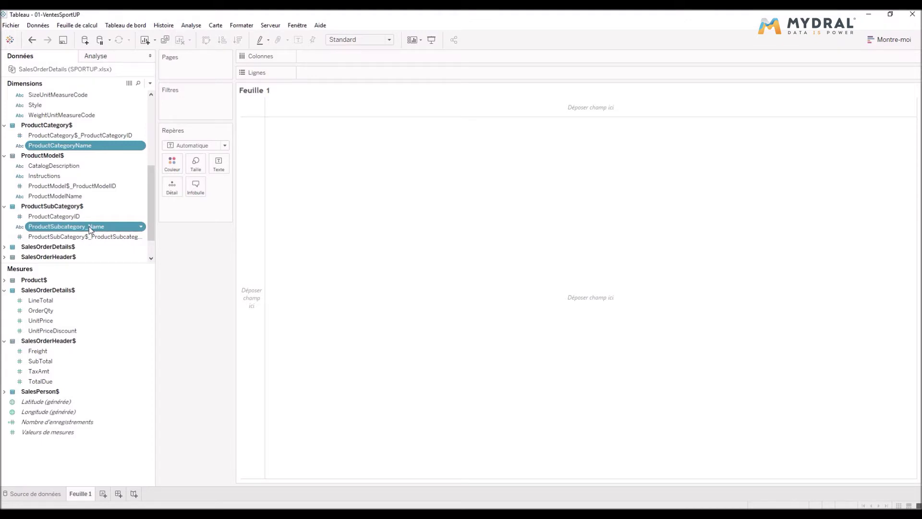
pyautogui.rightClick(89, 228)
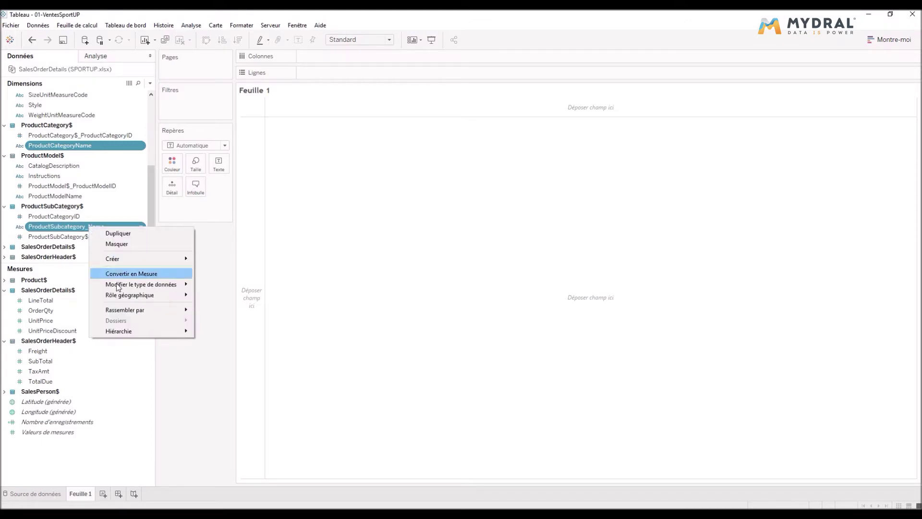
pyautogui.moveTo(123, 332)
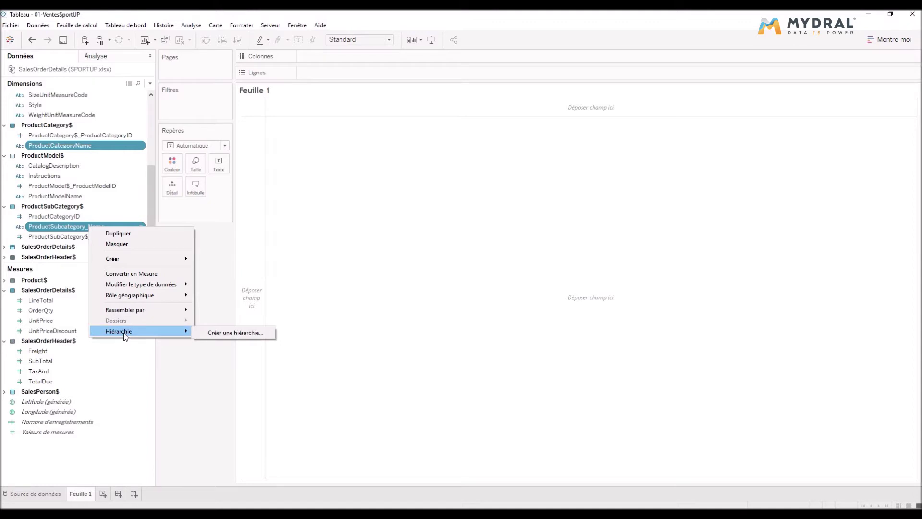
pyautogui.click(206, 333)
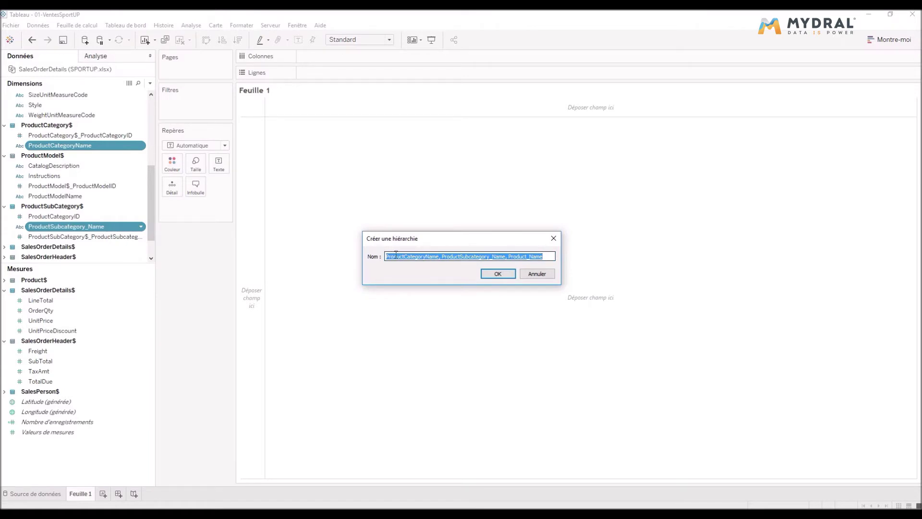
pyautogui.write('Hiérarchie Produit')
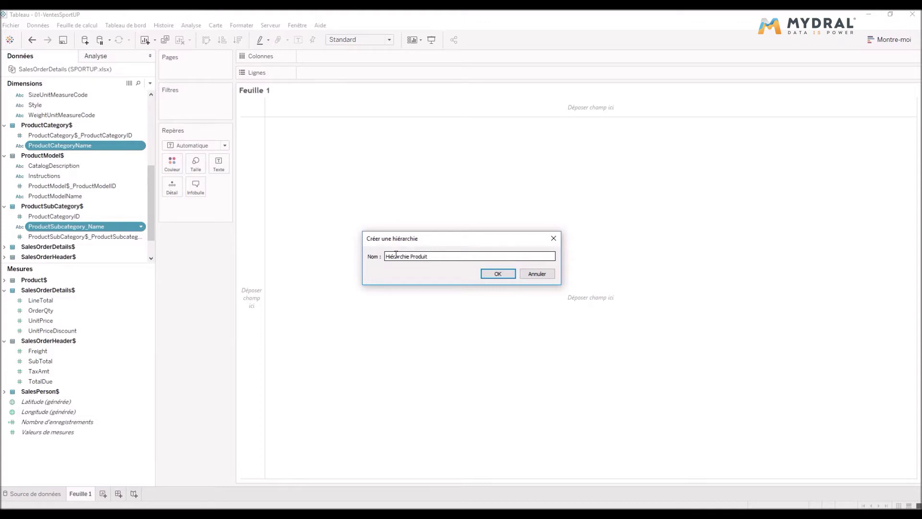
pyautogui.click(497, 273)
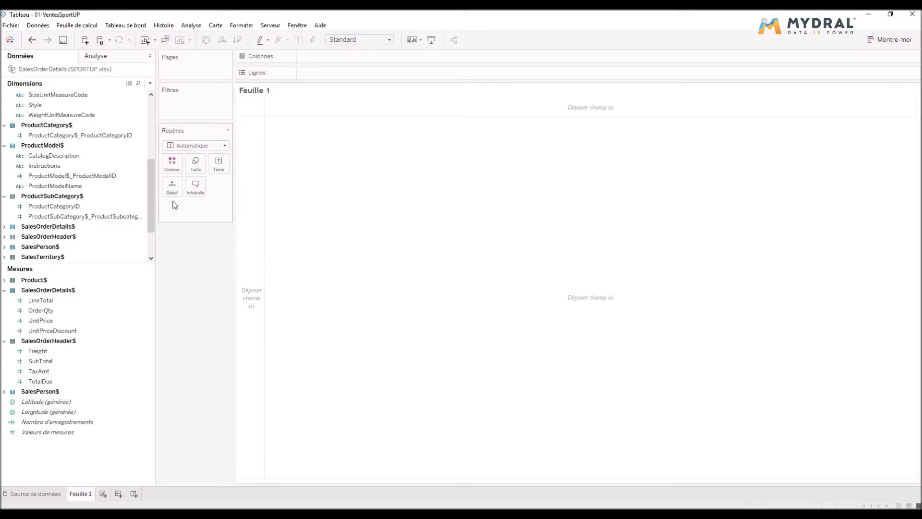
# - Place the Hiérarchie Produit hierarchy on the view's rows
pyautogui.moveTo(151, 202); pyautogui.dragTo(148, 235)
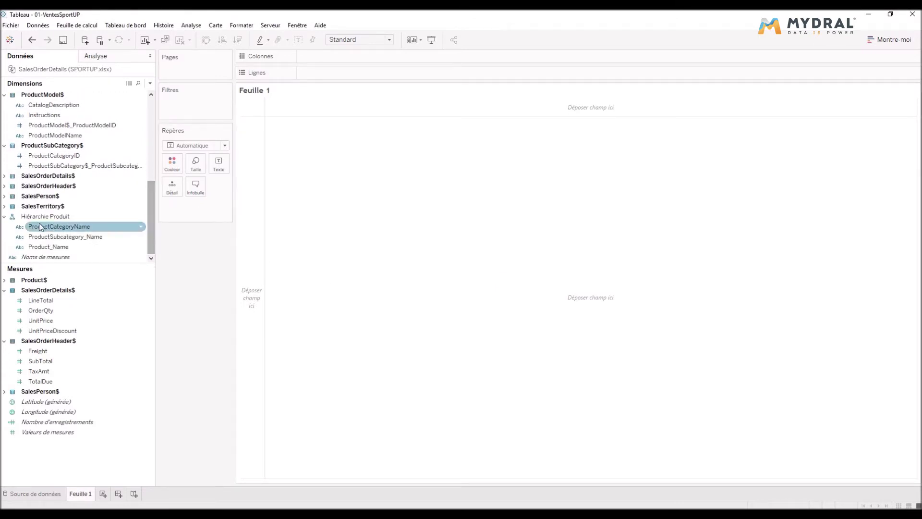
pyautogui.click(79, 216)
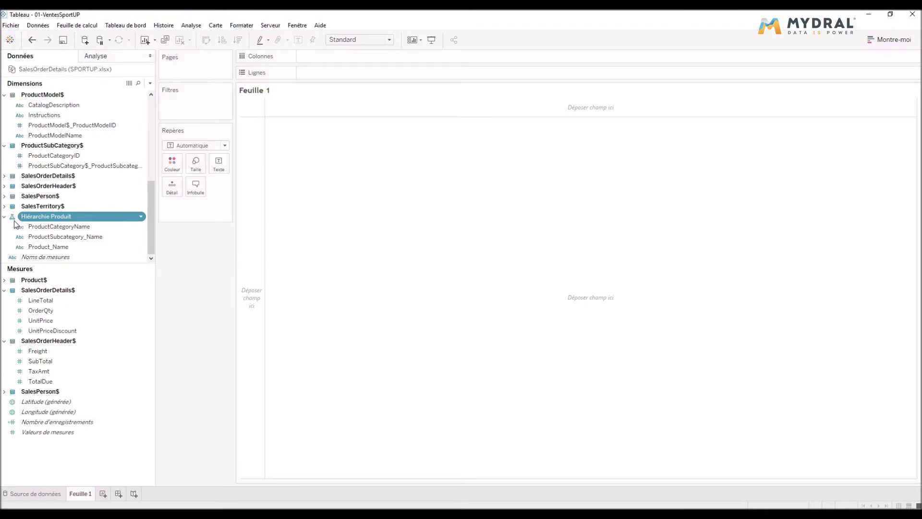
pyautogui.moveTo(65, 220)
pyautogui.mouseDown()
pyautogui.moveTo(108, 206)
pyautogui.moveTo(205, 208)
pyautogui.moveTo(304, 144)
pyautogui.moveTo(352, 78)
pyautogui.mouseUp()
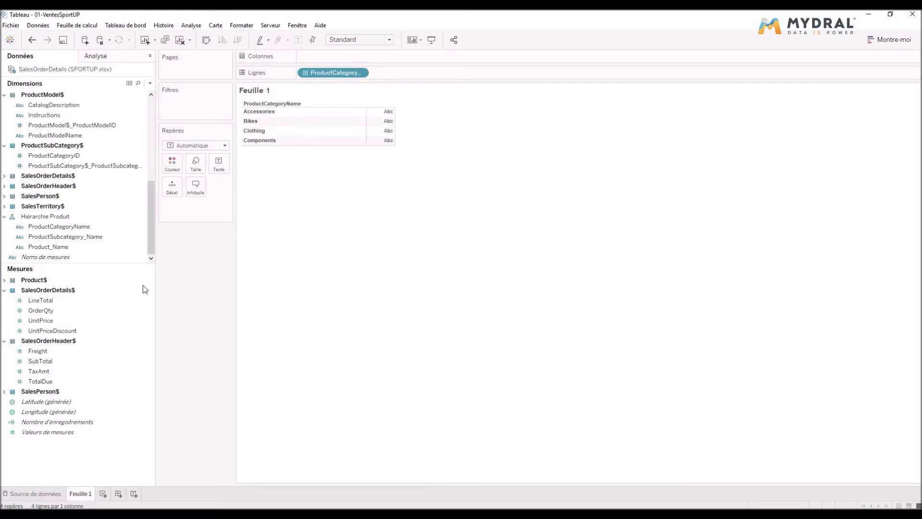
# - Add the LineTotal measure to the table as the value for each product category
pyautogui.click(53, 301)
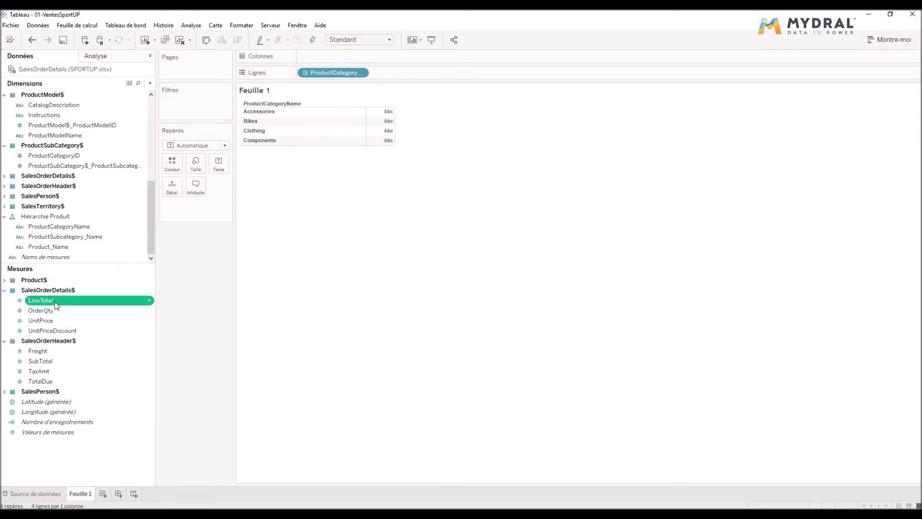
pyautogui.click(55, 301)
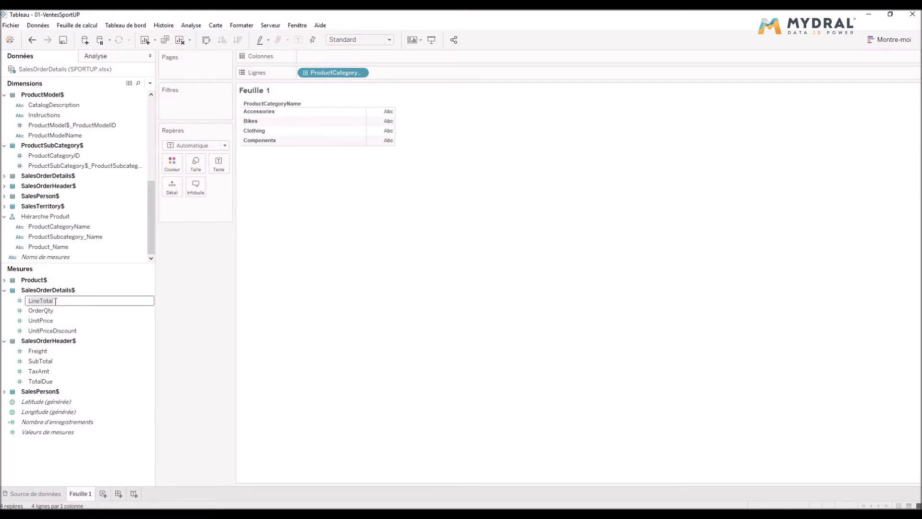
pyautogui.press('Return')
pyautogui.moveTo(55, 302); pyautogui.dragTo(380, 127)
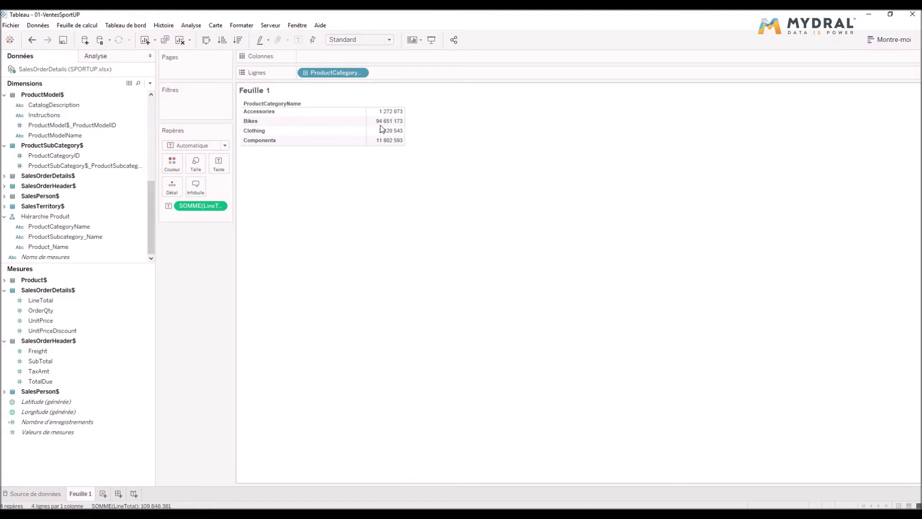
# - Drill down the row hierarchy from product category through subcategory to Product_Name
pyautogui.moveTo(388, 113)
pyautogui.click(306, 73)
pyautogui.moveTo(433, 210)
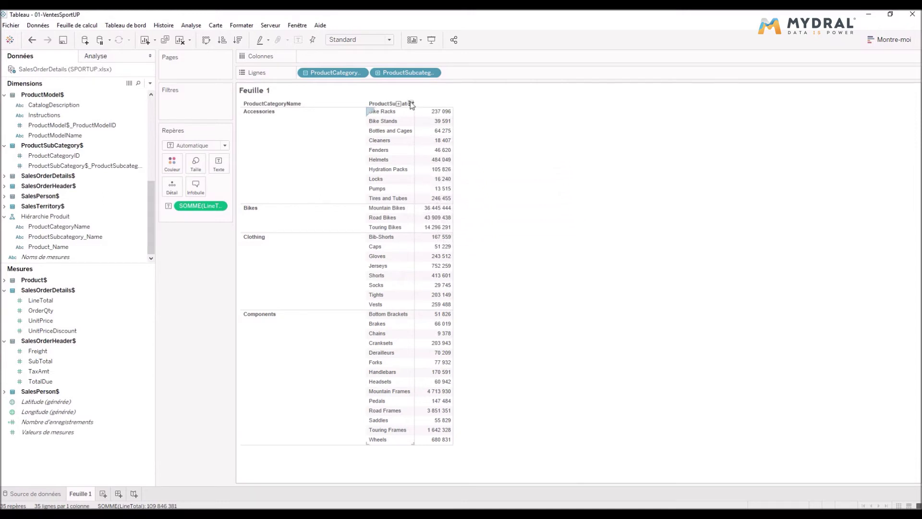
pyautogui.click(378, 73)
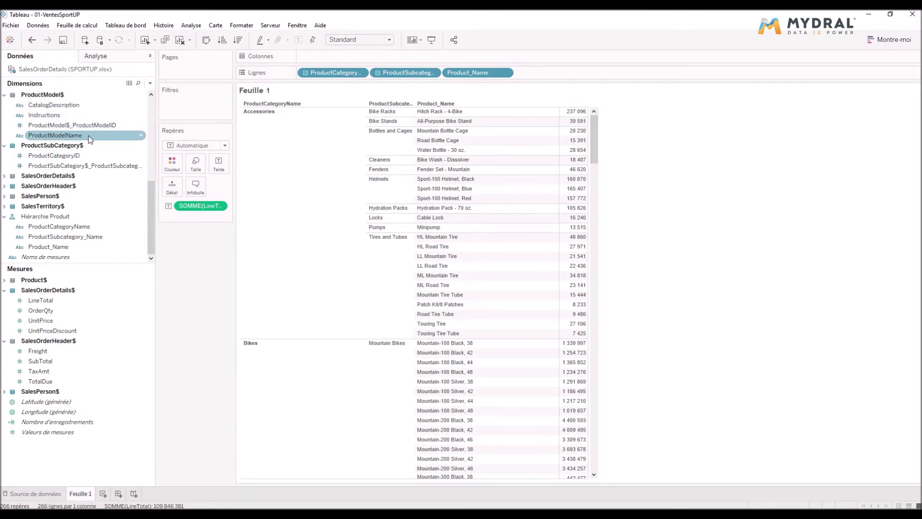
# - Add ProductModelName to Hiérarchie Produit between ProductSubcategory_Name and Product_Name
pyautogui.click(104, 134)
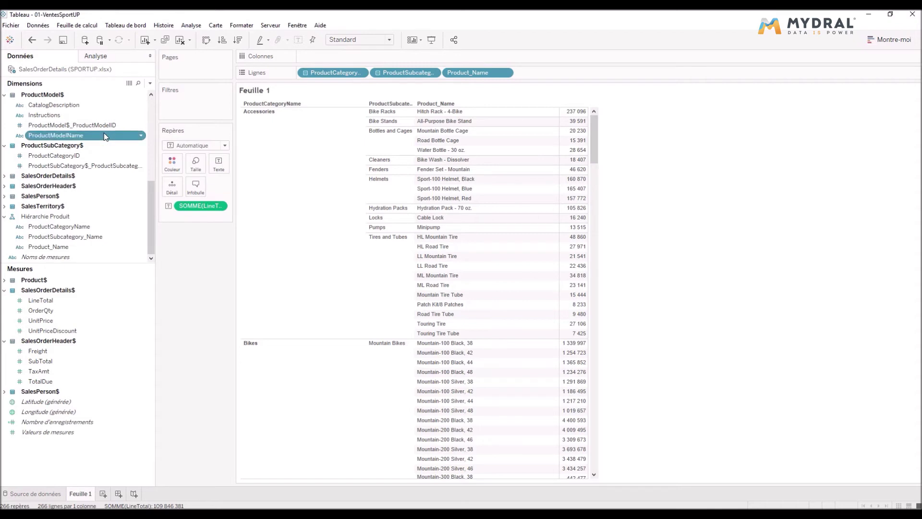
pyautogui.moveTo(104, 133); pyautogui.dragTo(90, 243)
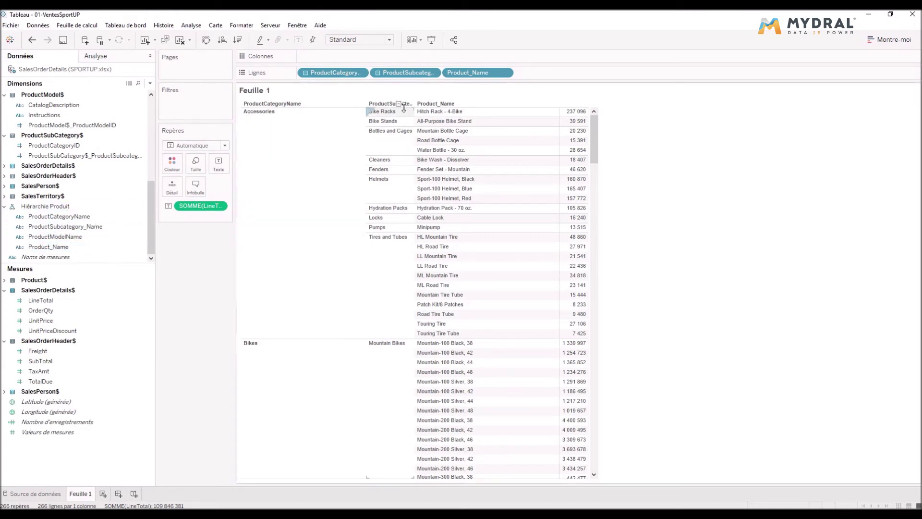
# - Collapse and remove the product category field from the rows, and place the updated Hiérarchie Produit there again
pyautogui.click(306, 73)
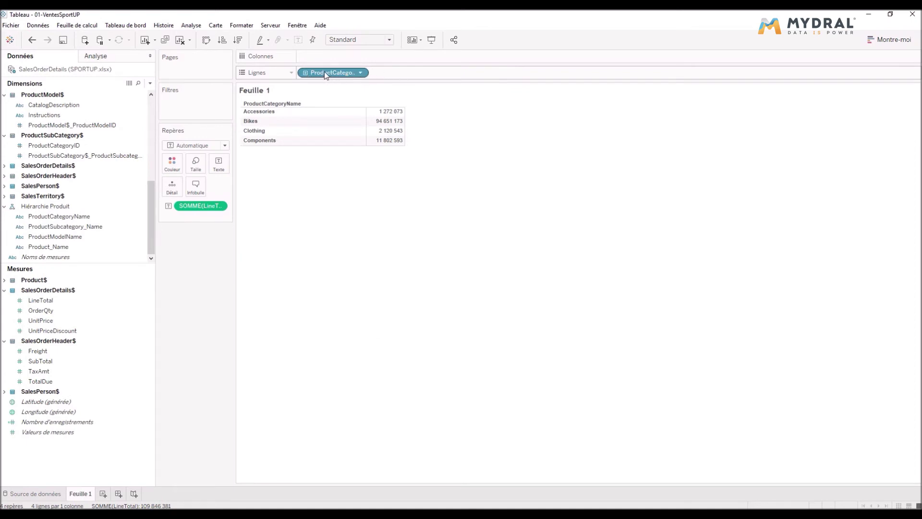
pyautogui.moveTo(324, 72); pyautogui.dragTo(365, 97)
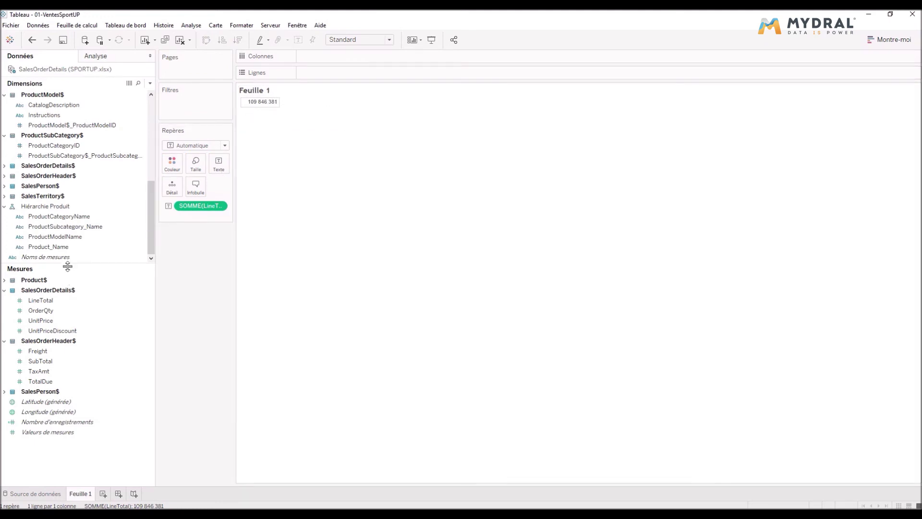
pyautogui.click(40, 209)
pyautogui.moveTo(40, 211); pyautogui.dragTo(327, 76)
# - Drill down the rows through subcategory and ProductModelName to the Product_Name level
pyautogui.click(305, 73)
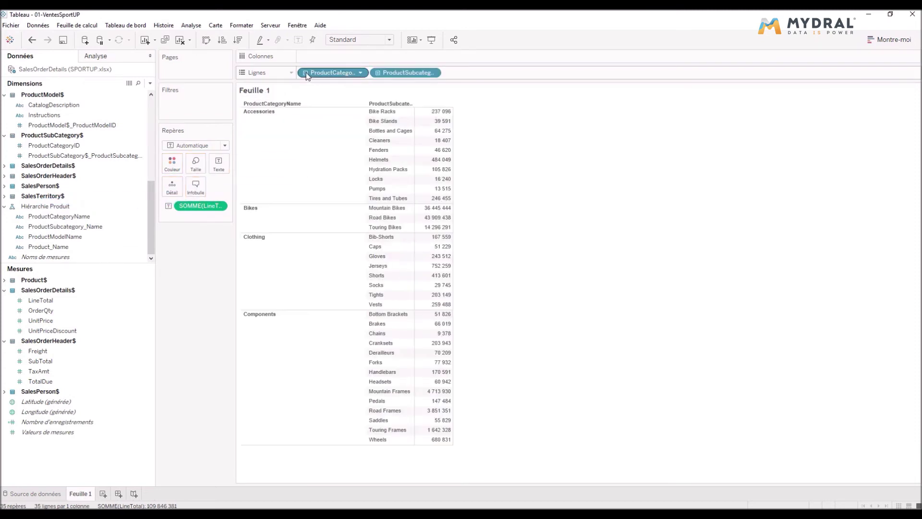
pyautogui.click(378, 72)
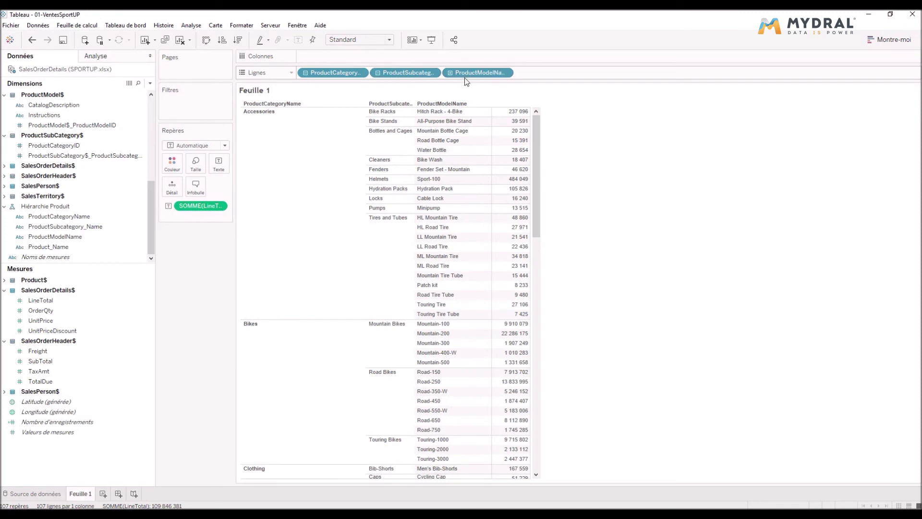
pyautogui.click(449, 72)
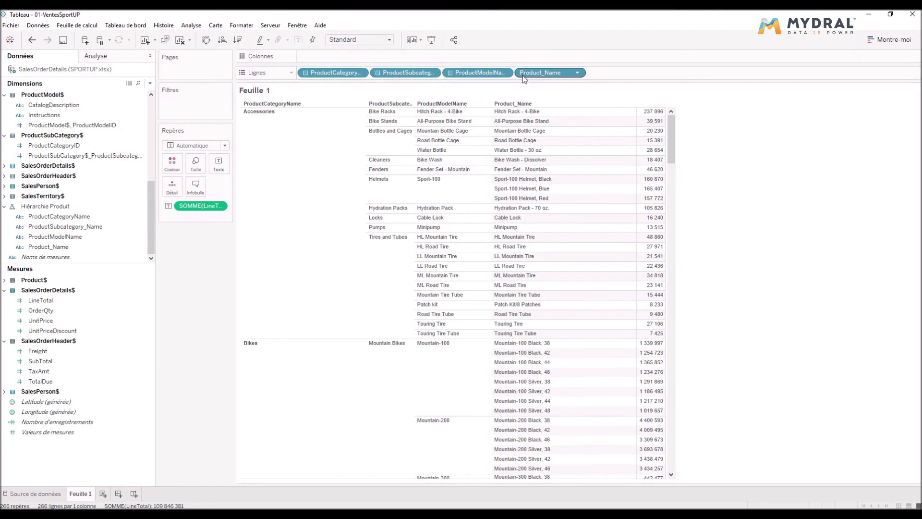
# - Reorder Hiérarchie Produit so that ProductModelName comes directly above ProductSubcategory_Name
pyautogui.click(48, 227)
pyautogui.click(49, 236)
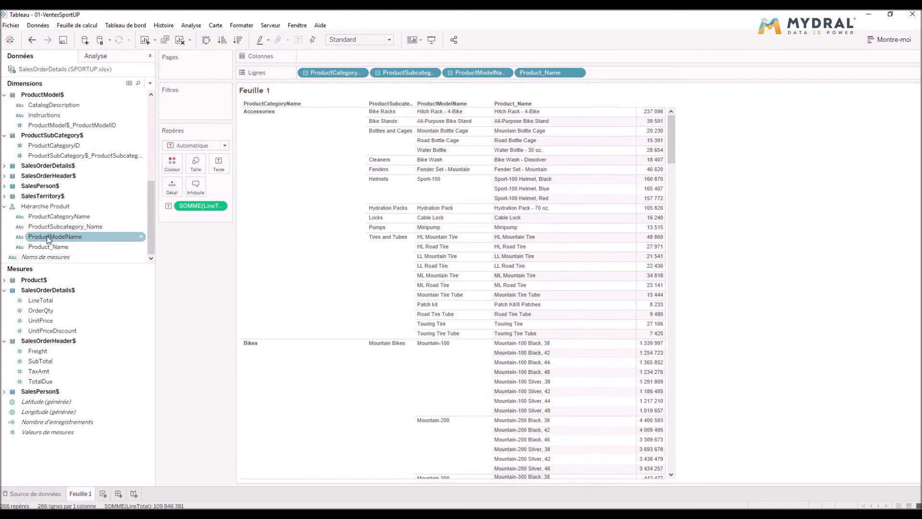
pyautogui.moveTo(49, 239); pyautogui.dragTo(49, 227)
# - Collapse the rows to product category and drill down again through ProductModelName to ProductSubcategory_Name
pyautogui.click(306, 73)
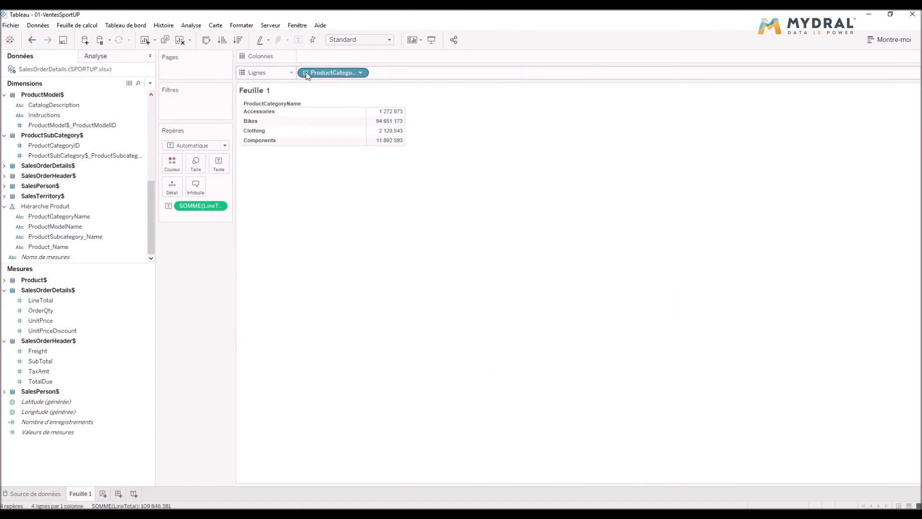
pyautogui.click(306, 73)
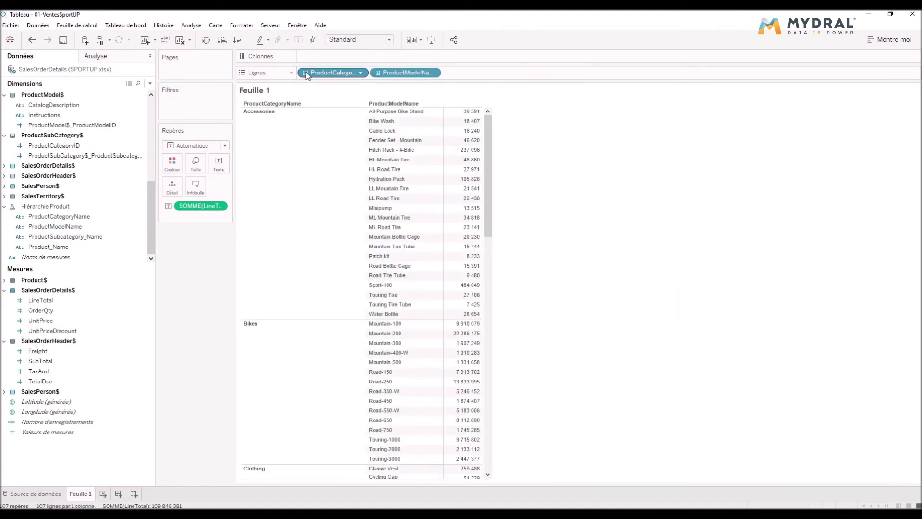
pyautogui.click(379, 73)
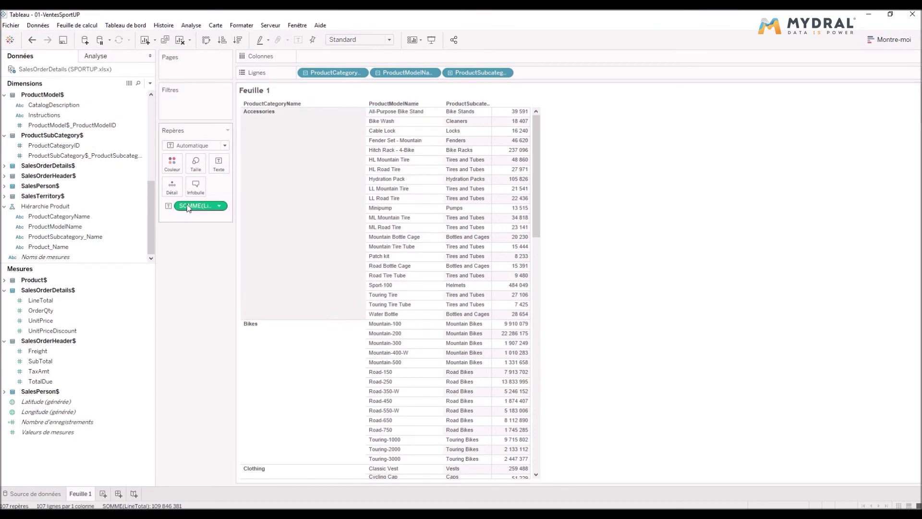
pyautogui.scroll(4, 70, 208)
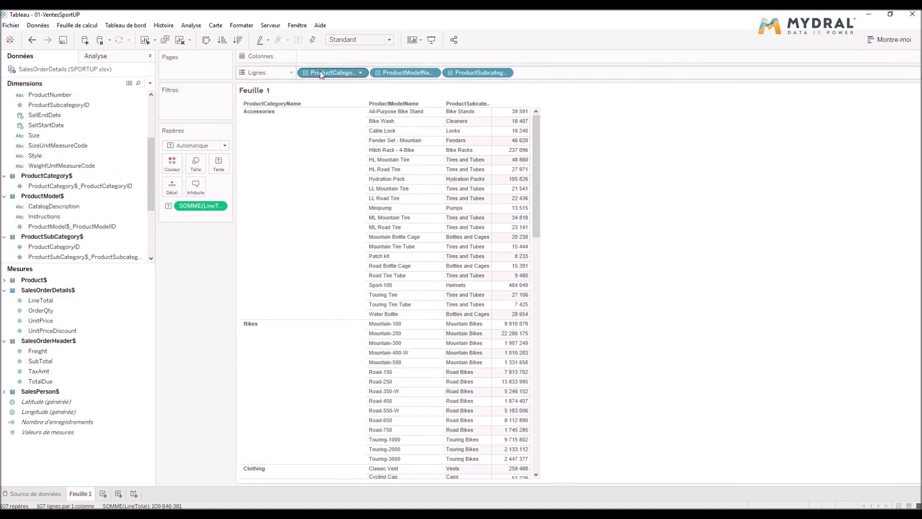
pyautogui.scroll(-4, 54, 259)
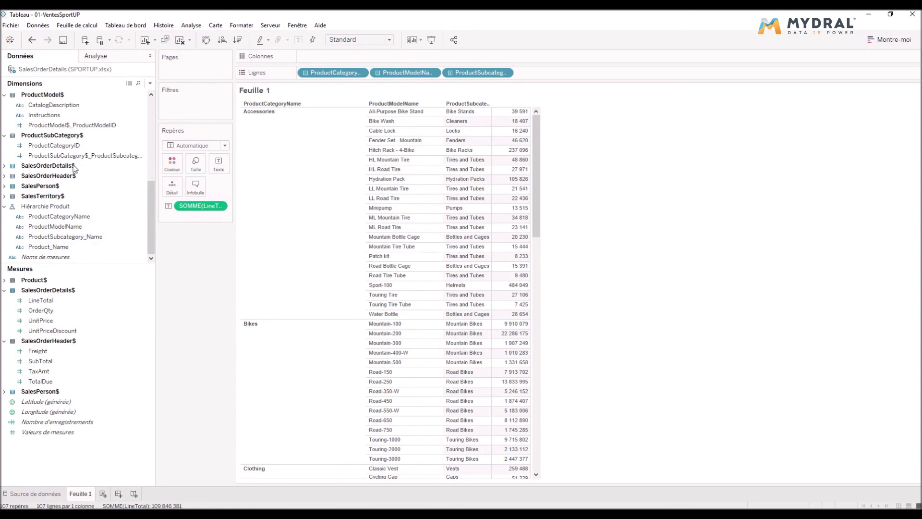
pyautogui.click(58, 145)
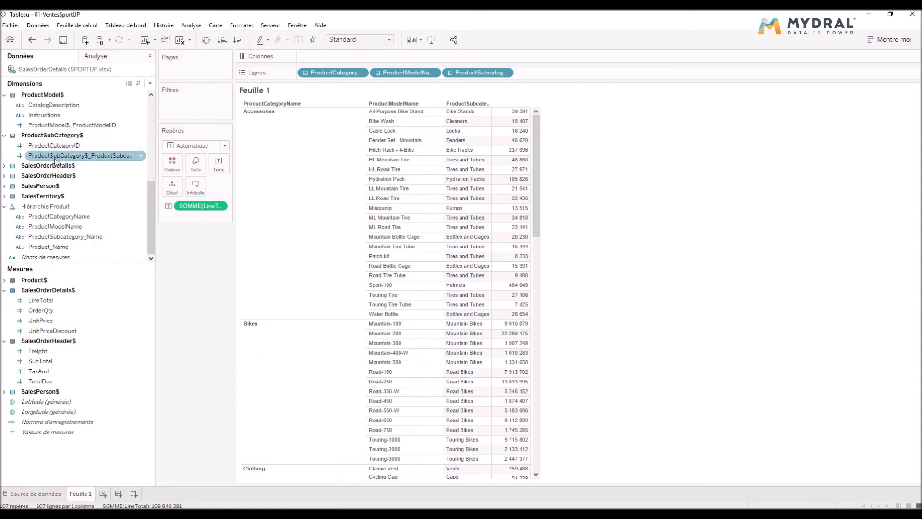
pyautogui.click(56, 157)
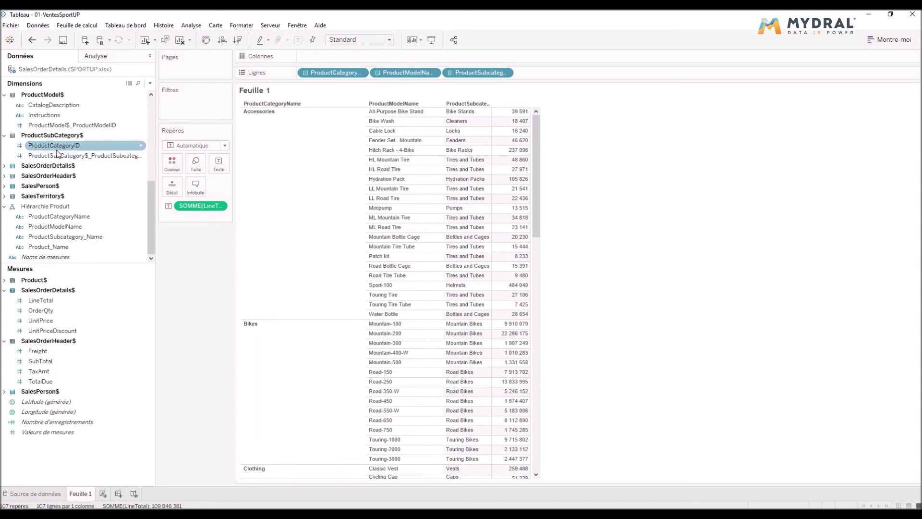